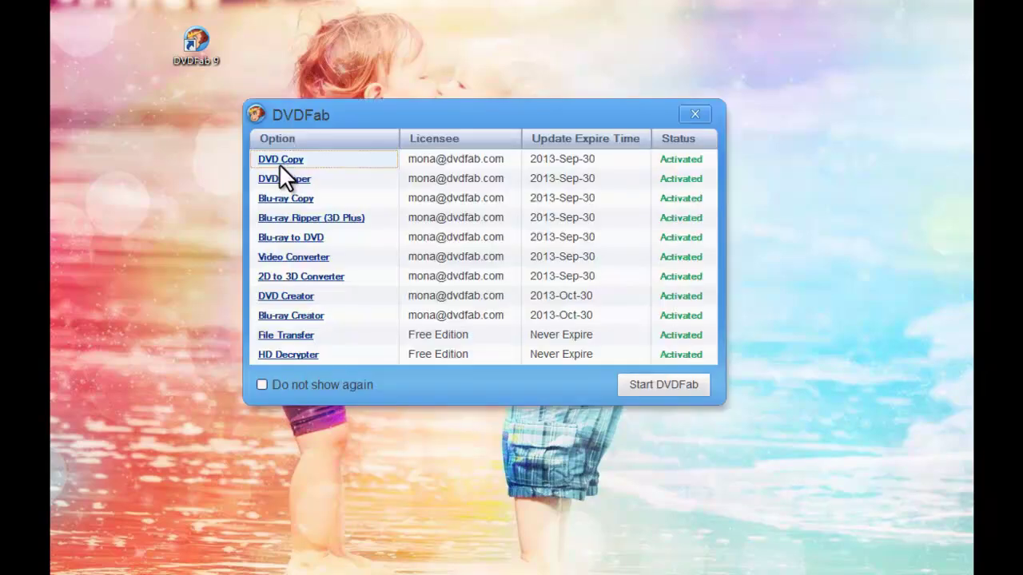
Step: Dismiss the licence list dialog to launch DVDFab 9
click(662, 385)
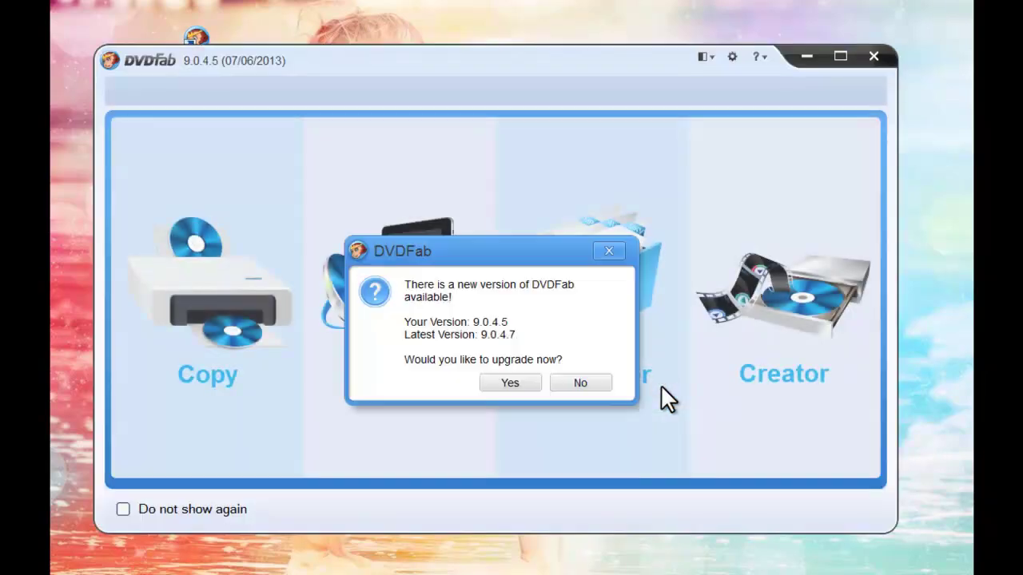
Step: Decline the upgrade, open Ripper and load the Bolt (3D) ISO as source
click(609, 385)
mouse_move(400, 376)
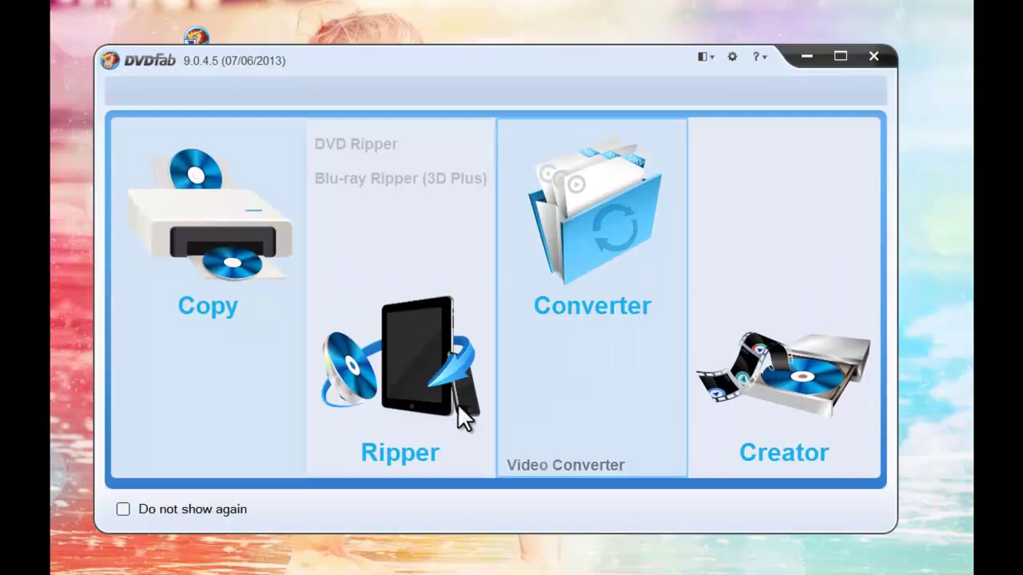
click(419, 409)
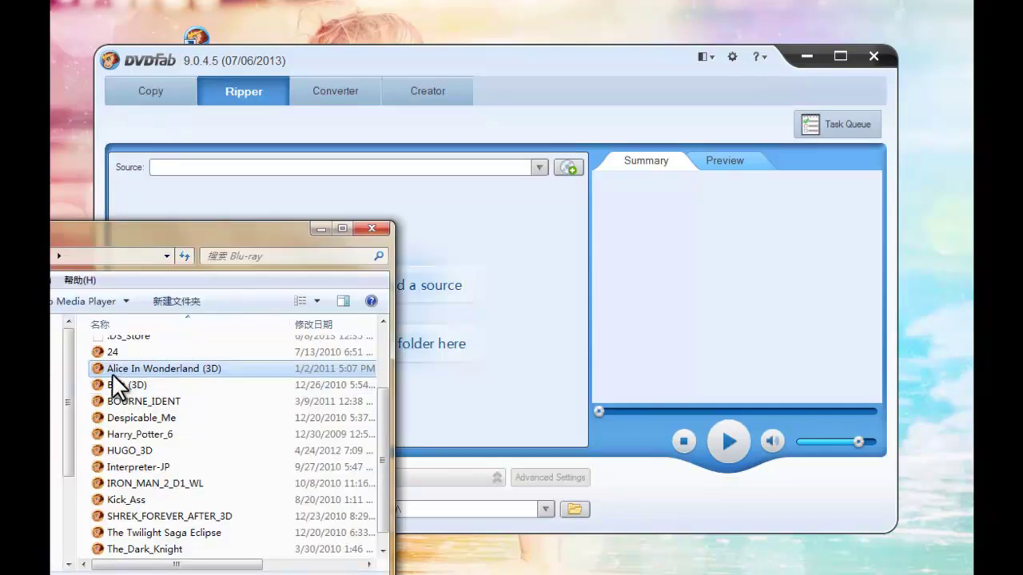
drag(98, 384, 321, 231)
click(322, 229)
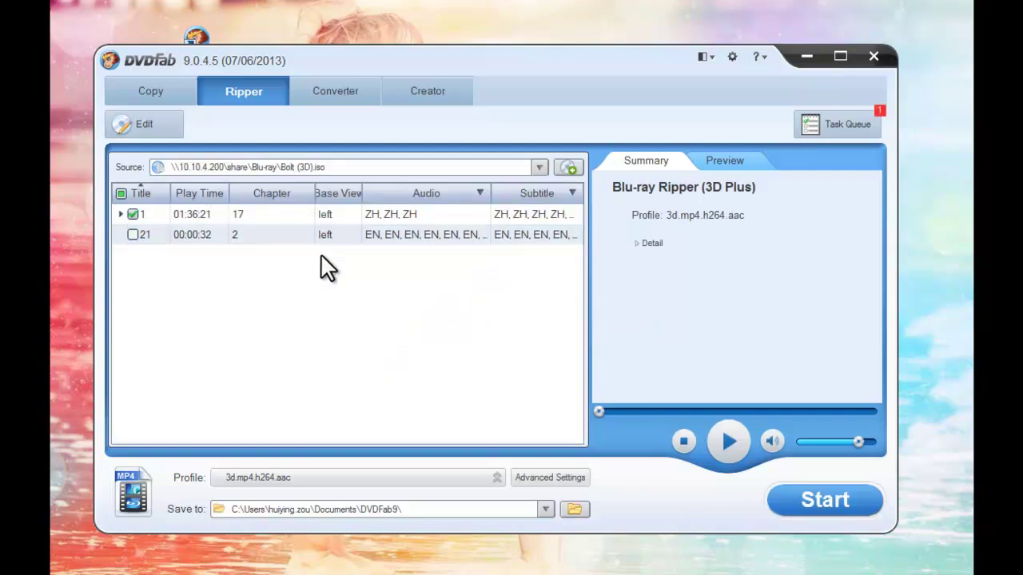
Step: Check title 1's Chinese AC-3 5.1 audio and Chinese subtitles, then play its preview
click(403, 216)
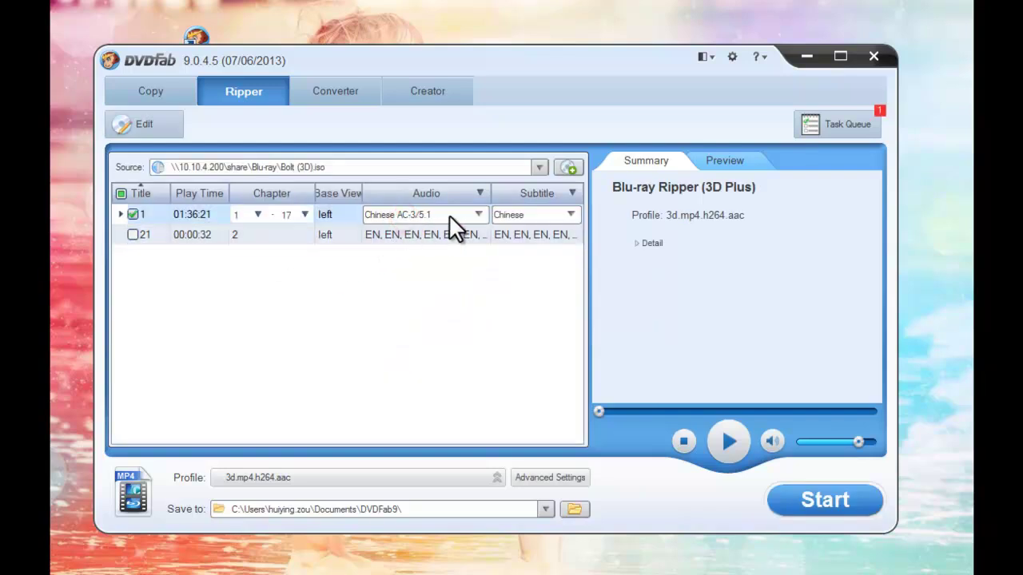
click(481, 213)
click(481, 213)
click(574, 213)
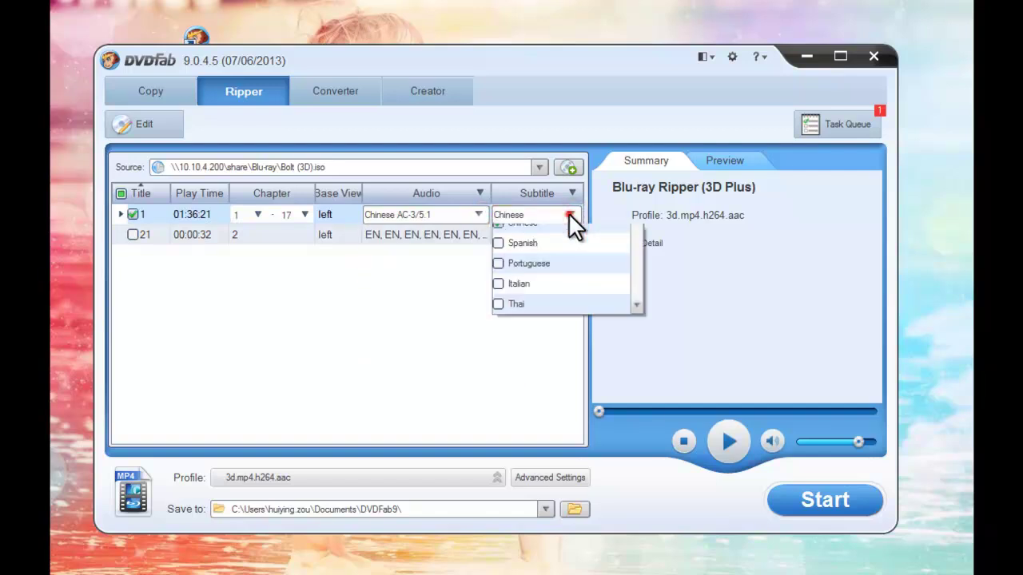
click(568, 213)
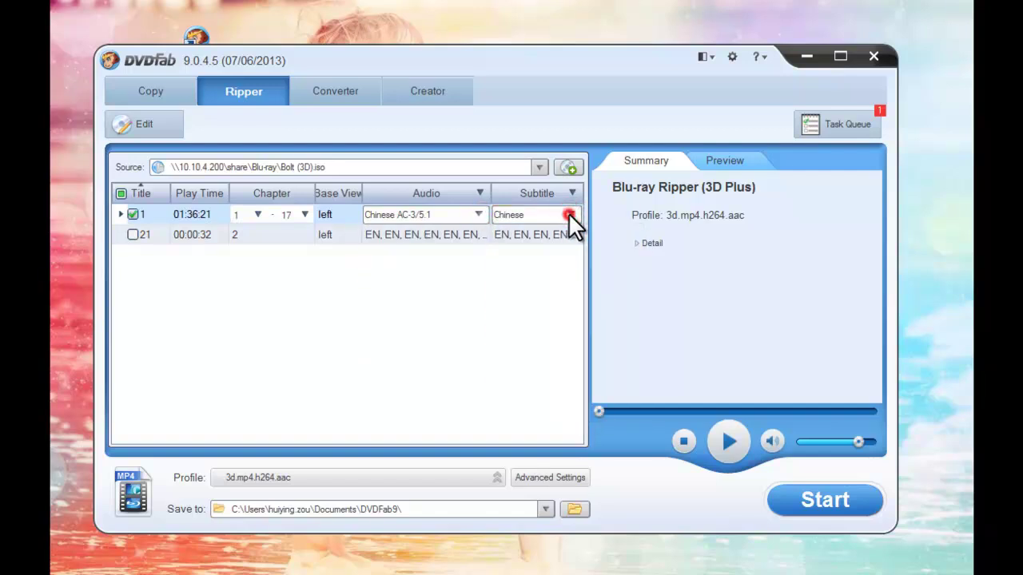
click(729, 160)
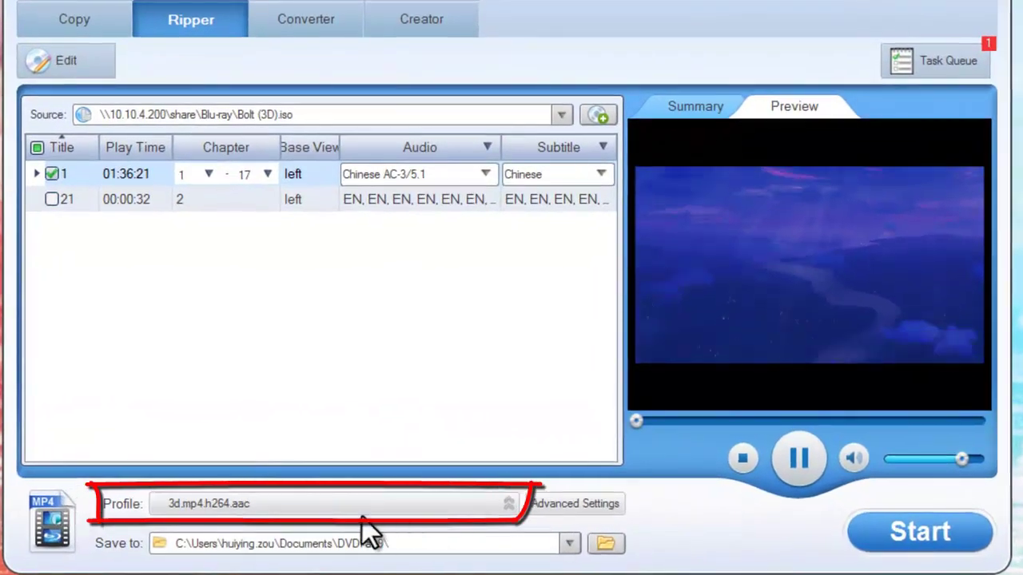
Step: Choose the 3d.avi(2gb-).h264.audiocopy profile from the 3D formats
click(302, 503)
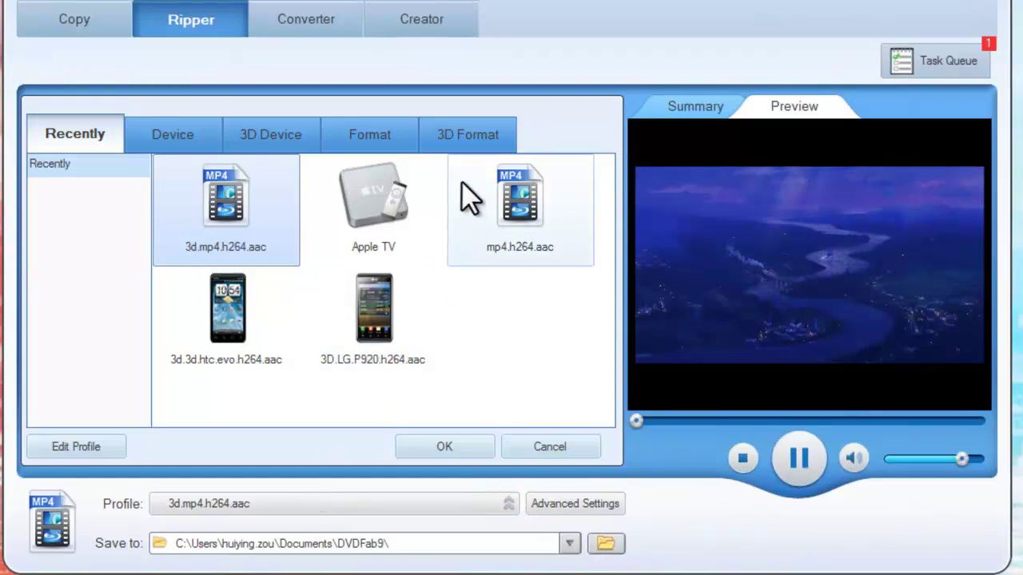
click(463, 138)
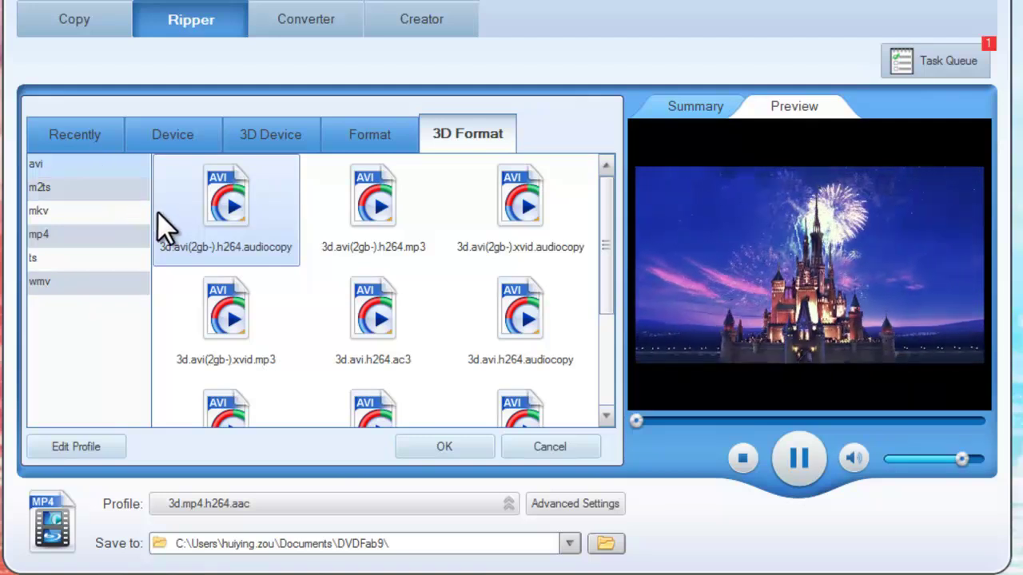
click(441, 449)
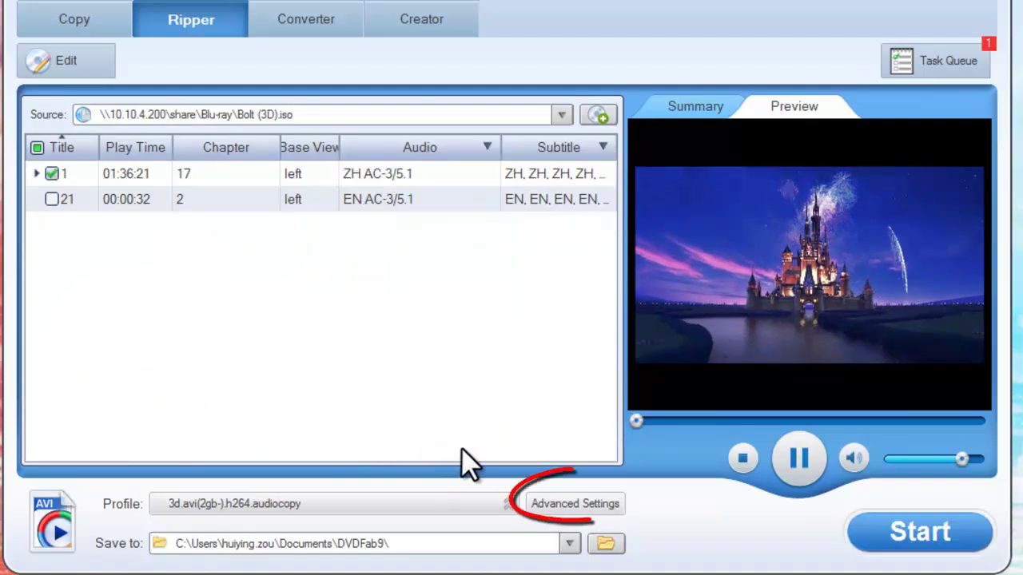
Step: Set the 3D output to Anaglyph with the Red/cyan monochrome method
click(570, 503)
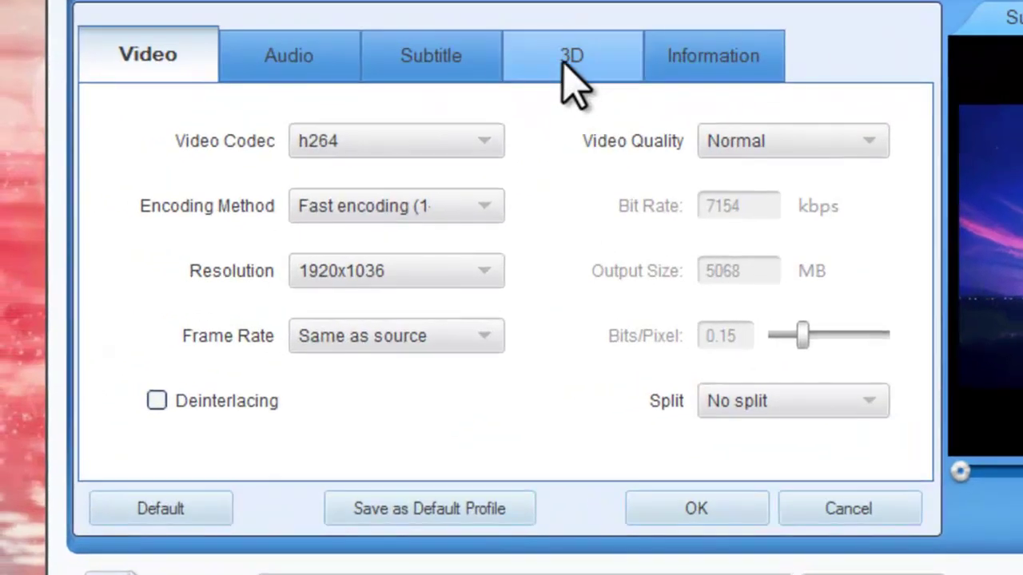
click(570, 58)
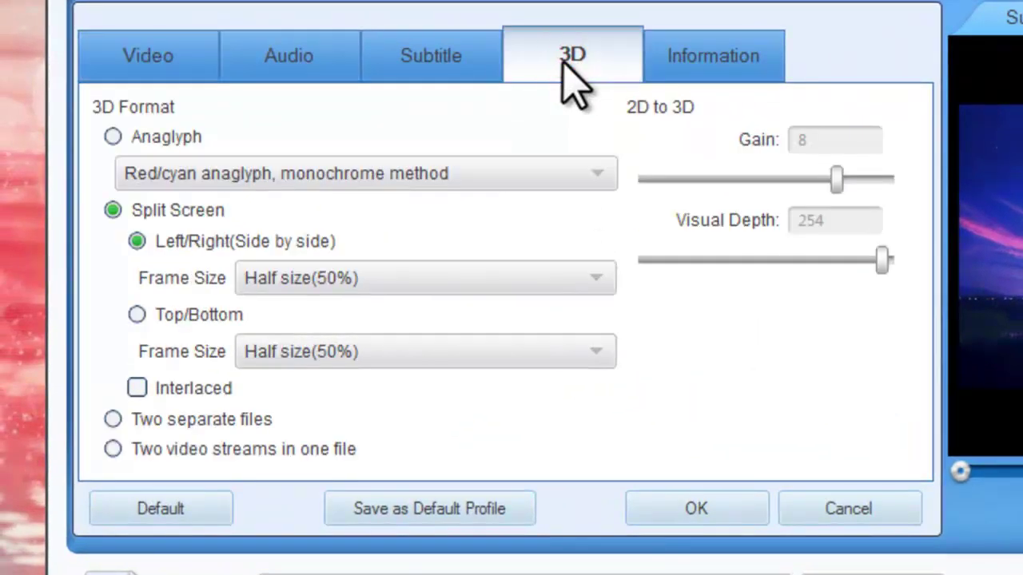
click(113, 137)
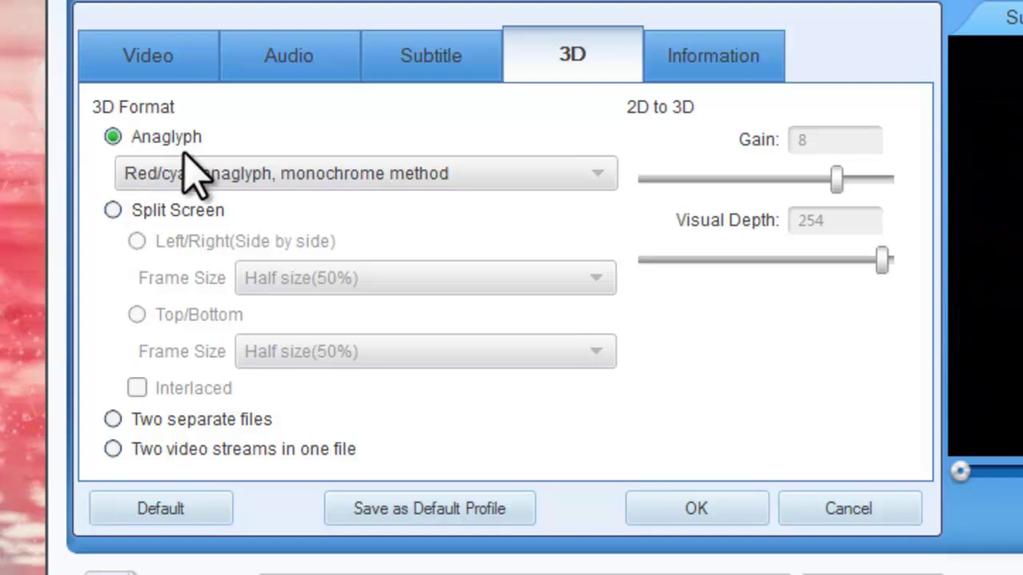
click(599, 172)
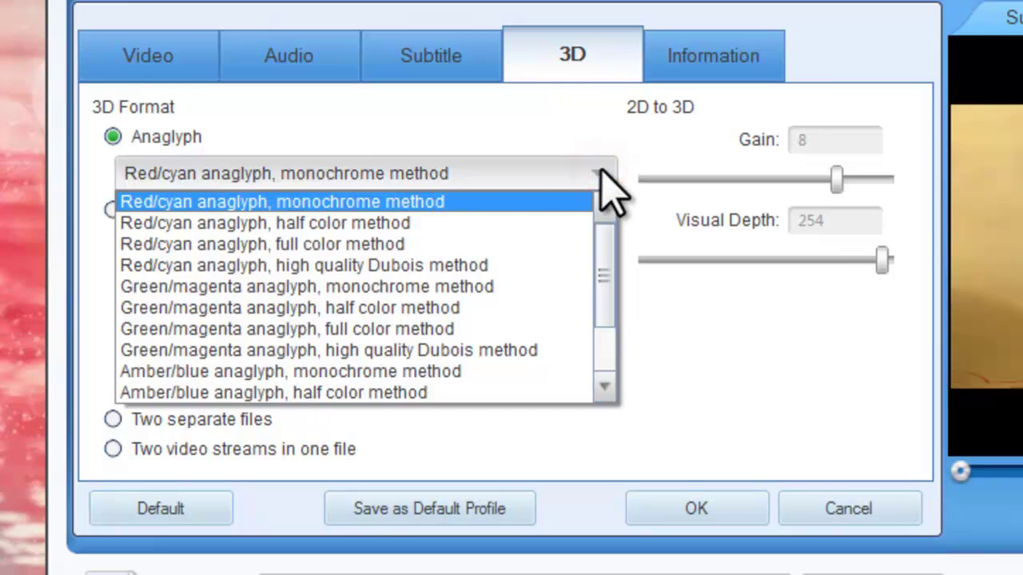
click(604, 238)
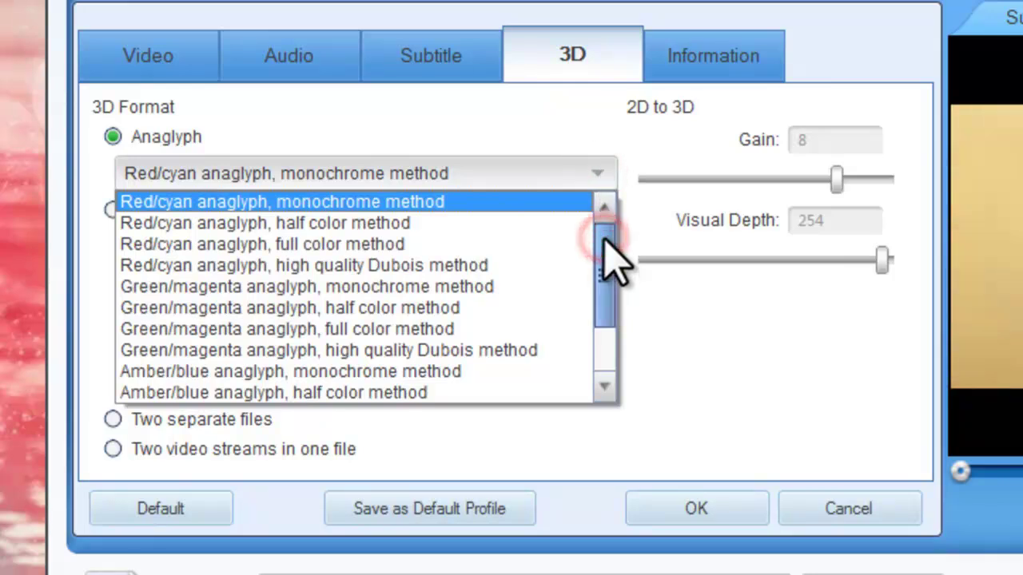
mouse_move(604, 238)
mouse_down()
mouse_move(605, 269)
mouse_move(610, 243)
mouse_up()
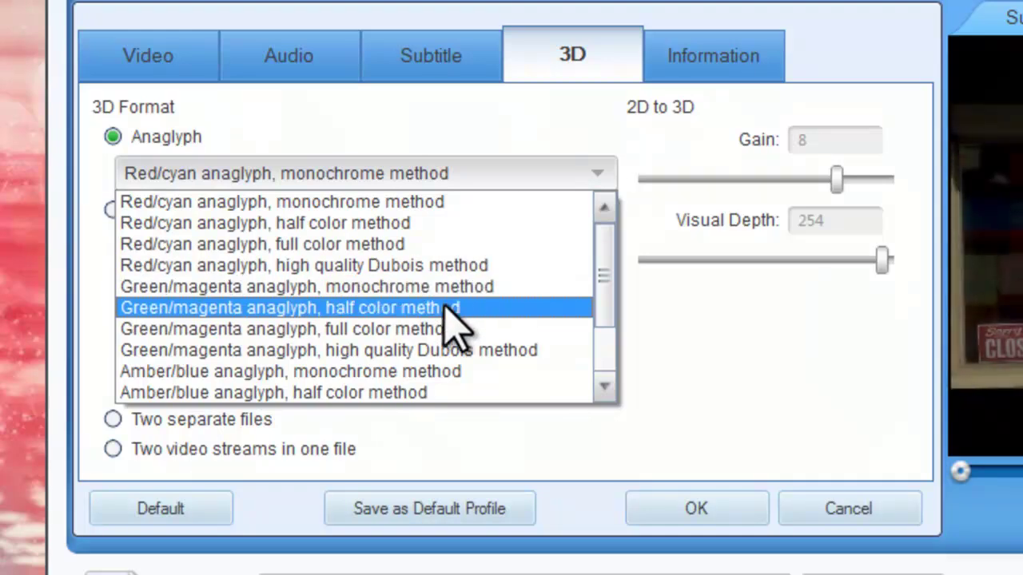
click(500, 202)
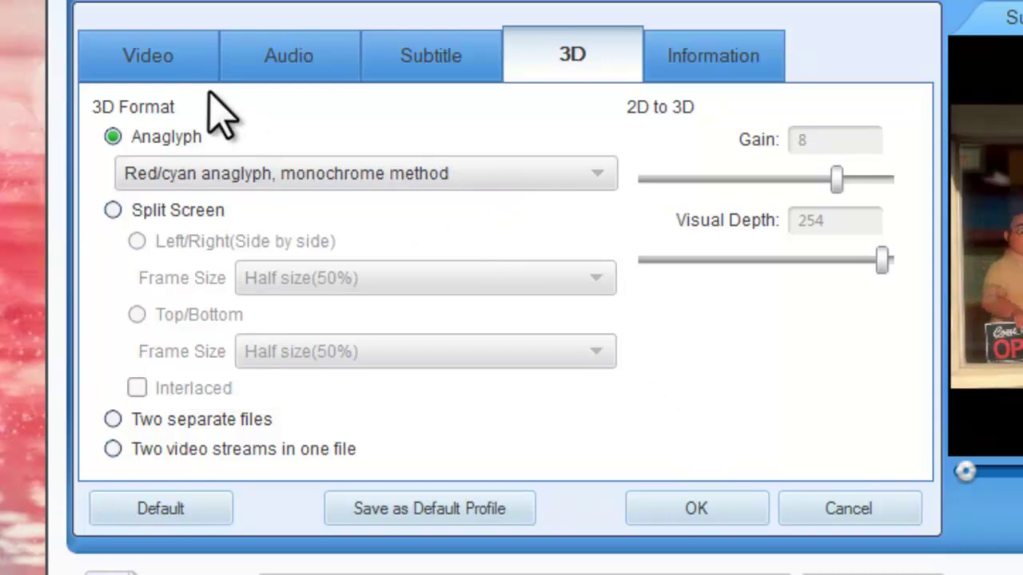
Step: Keep H.264, 1920x1036, Normal quality video and the audio settings, then confirm
click(173, 74)
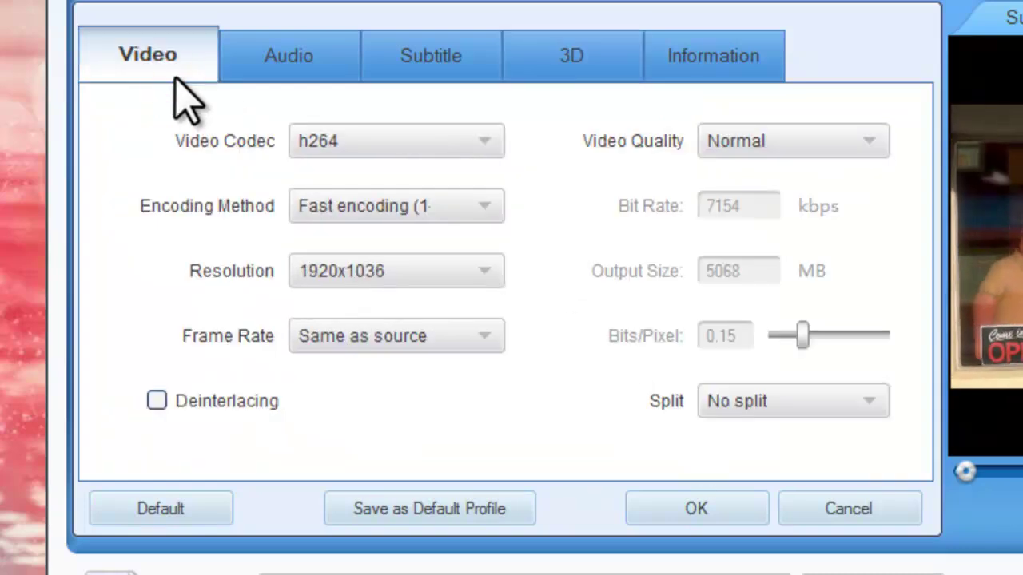
click(485, 205)
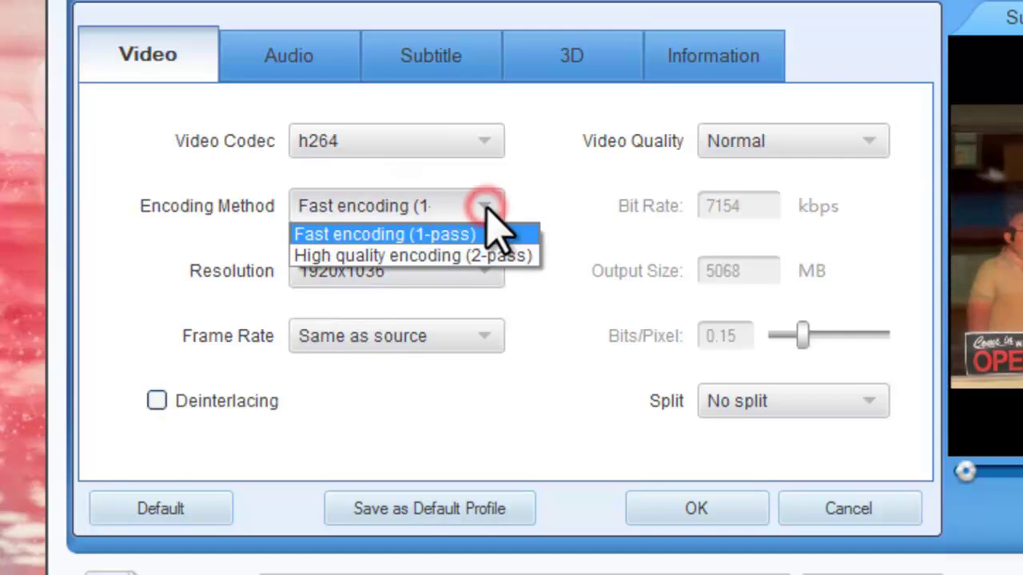
click(465, 272)
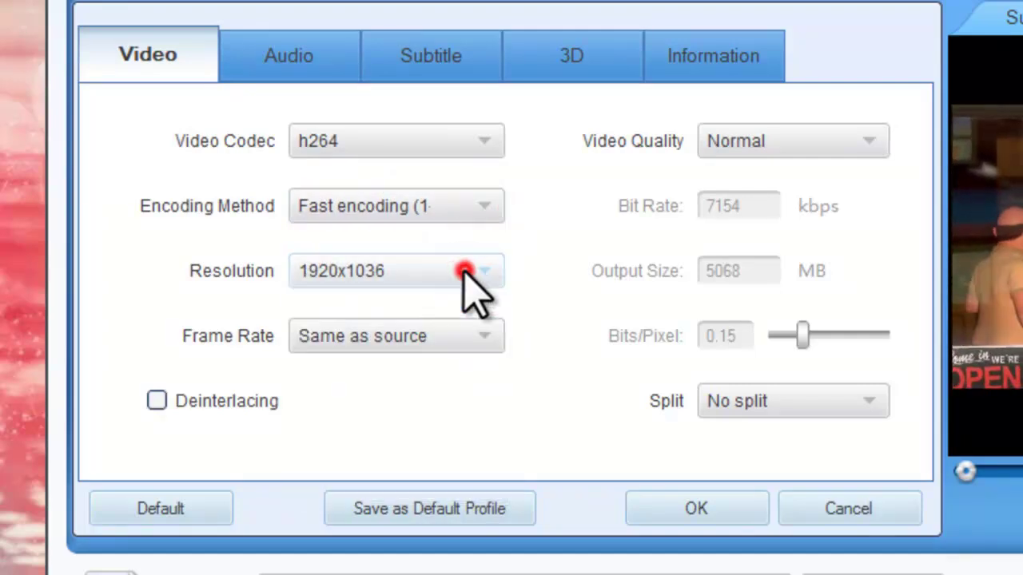
click(837, 142)
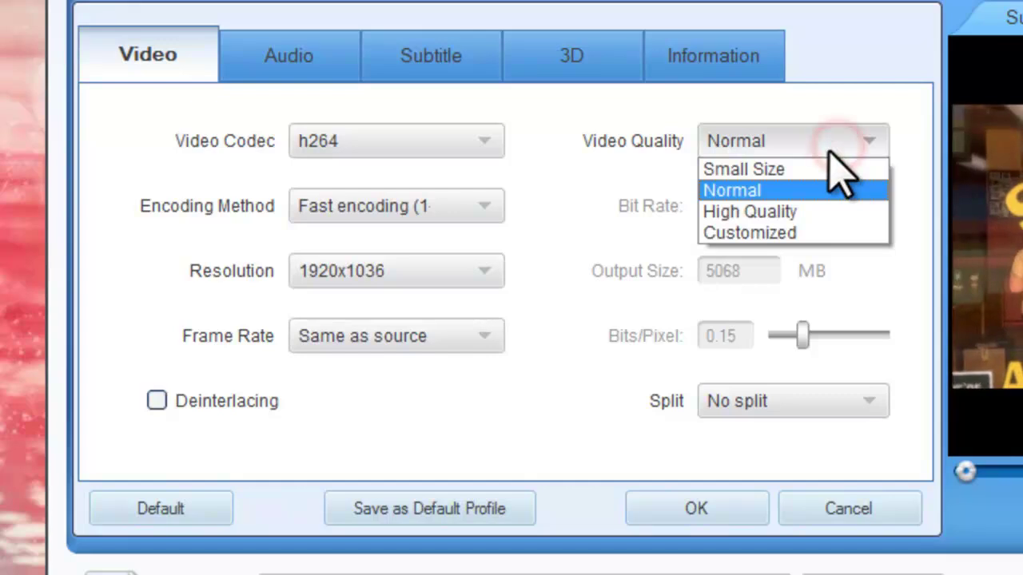
click(827, 144)
click(291, 55)
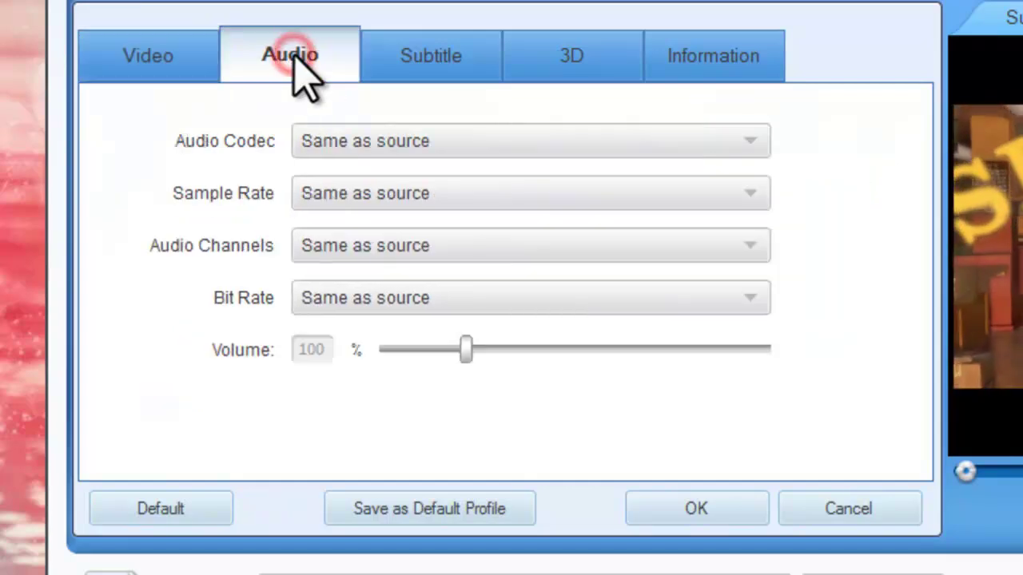
click(196, 58)
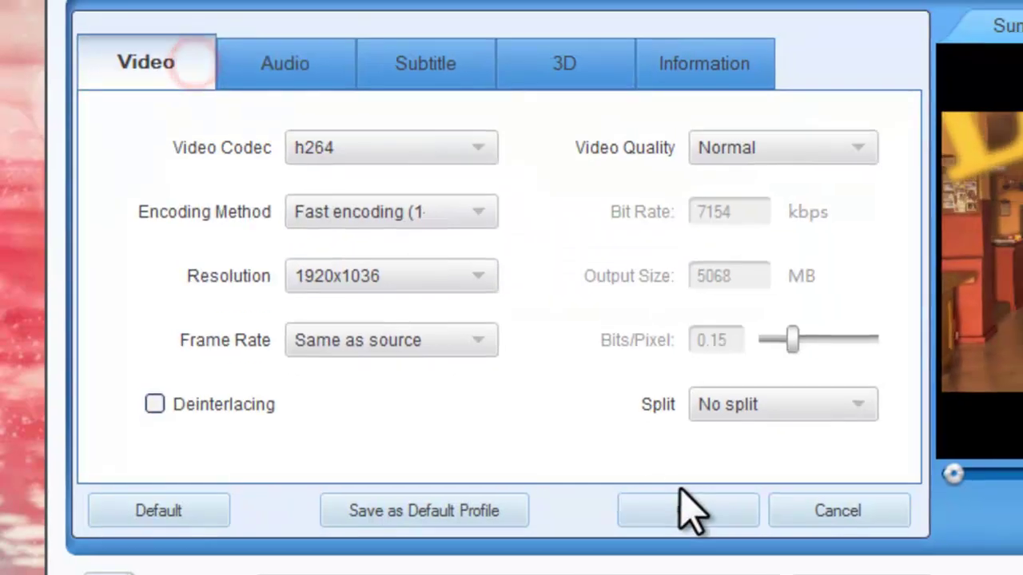
click(680, 503)
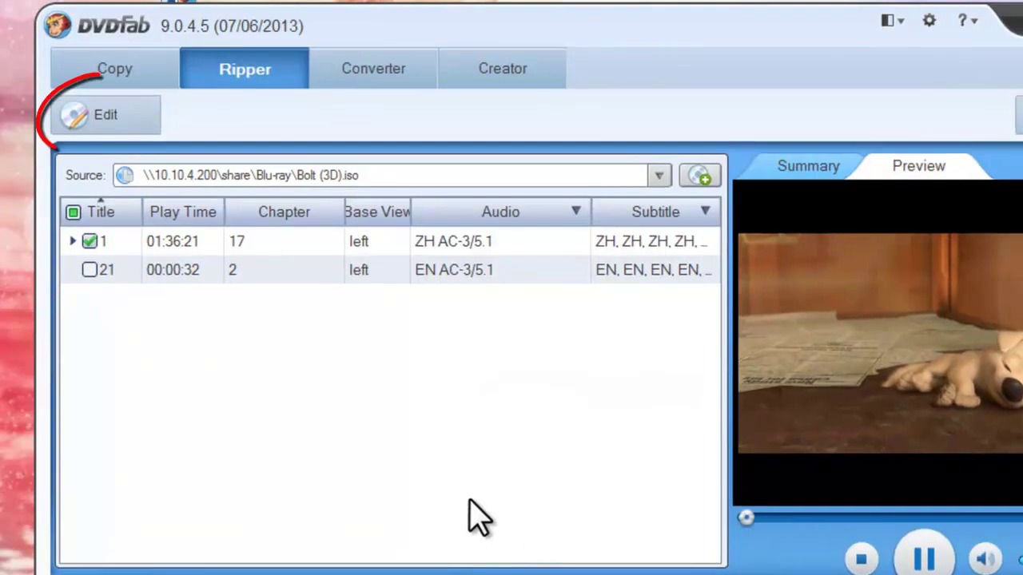
Step: Try 4:3 and 1600x864 in Video Effect resize, then restore 1920x1036
click(113, 137)
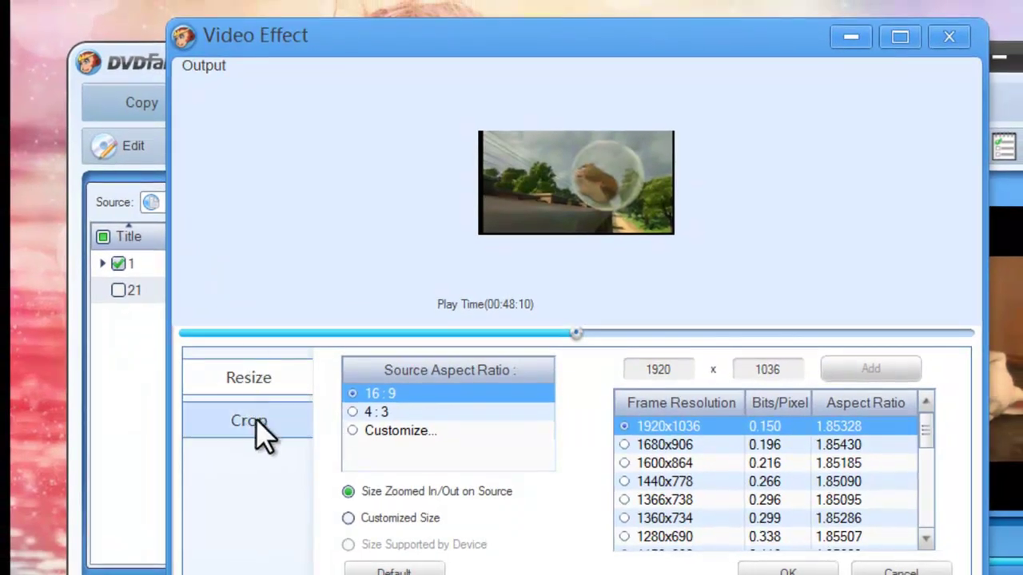
click(354, 411)
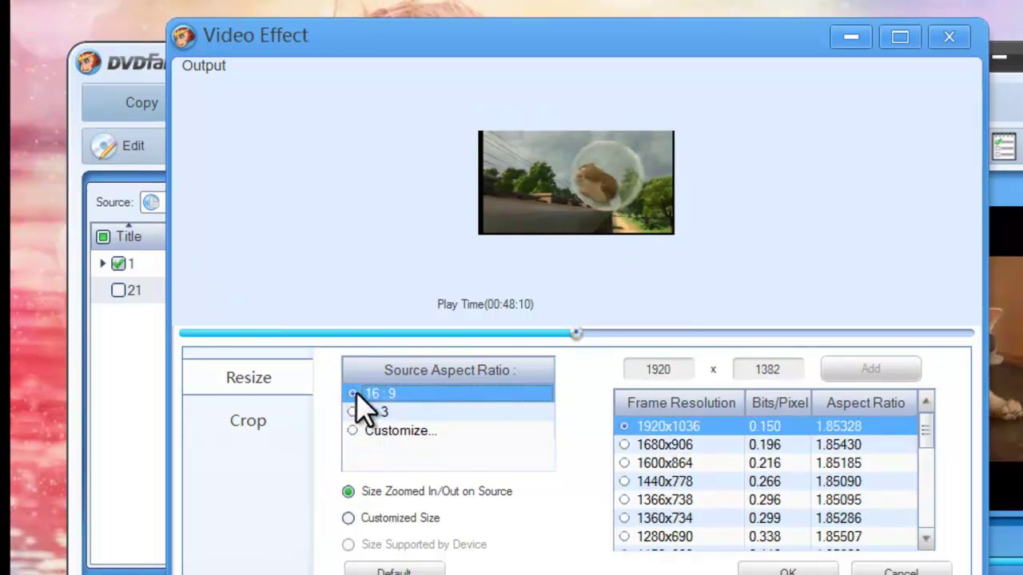
click(625, 463)
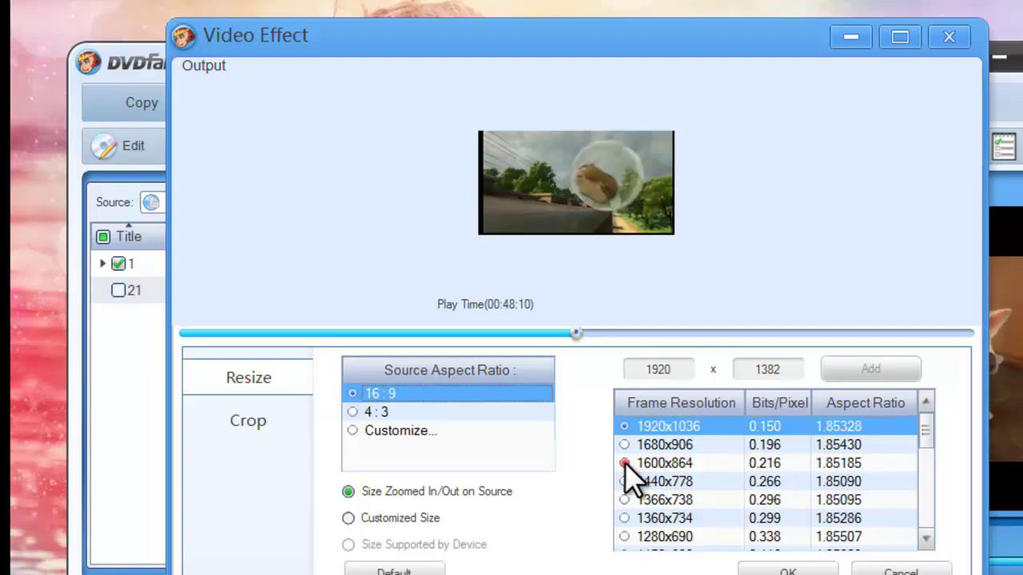
click(625, 426)
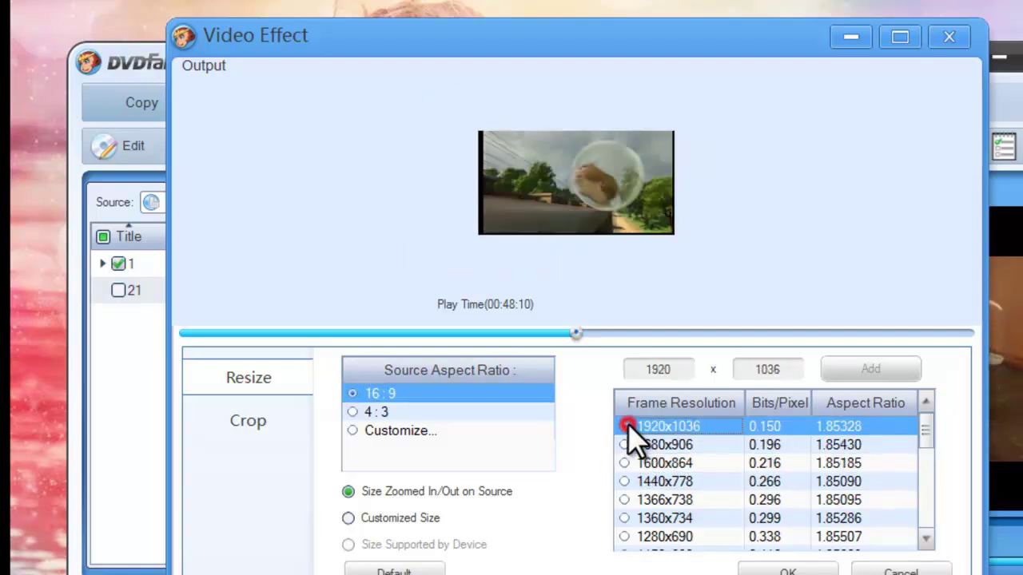
Step: Apply a customized crop by shrinking and shifting the crop rectangle
click(256, 424)
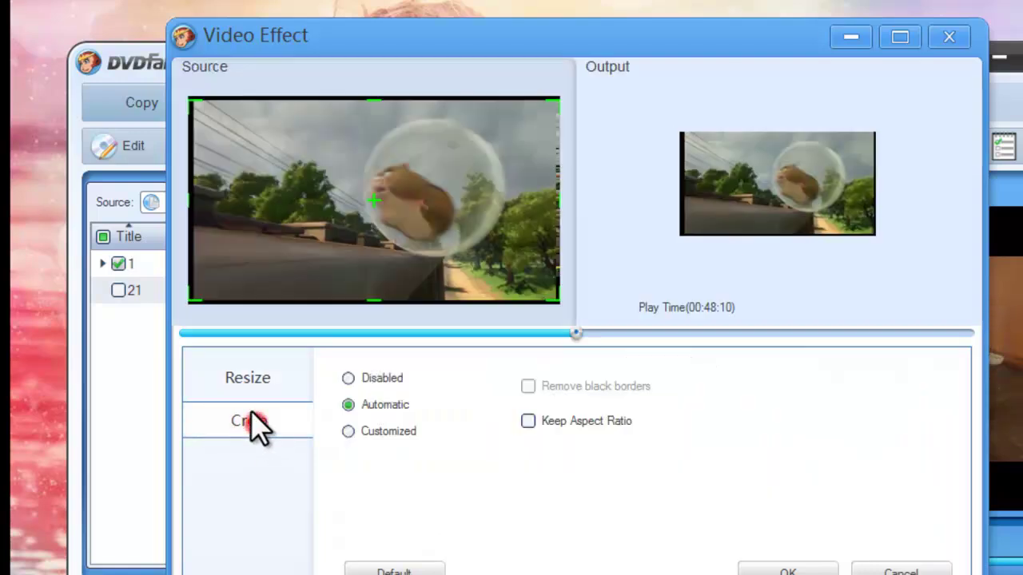
click(348, 431)
drag(552, 299, 512, 282)
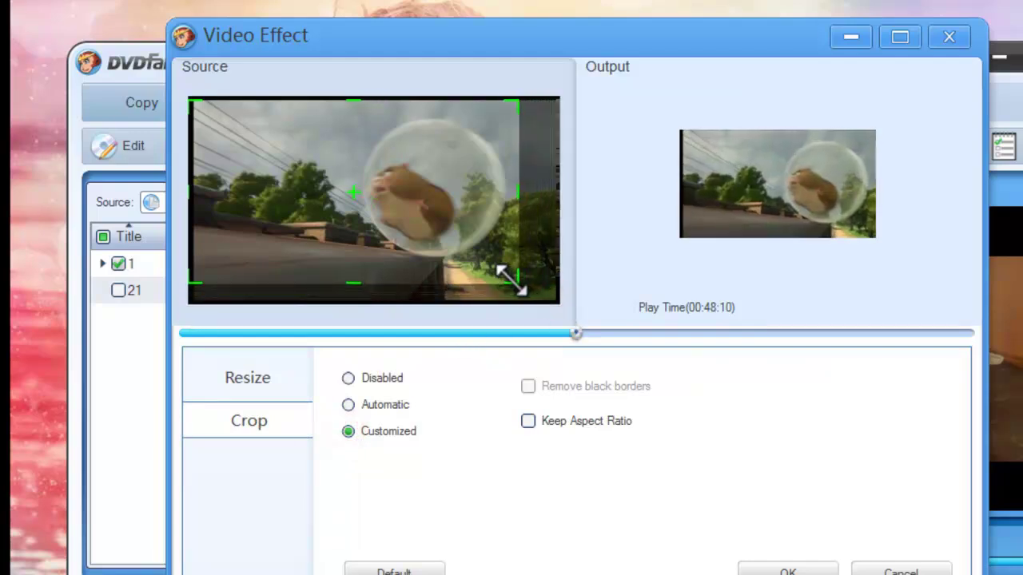
drag(359, 224, 365, 231)
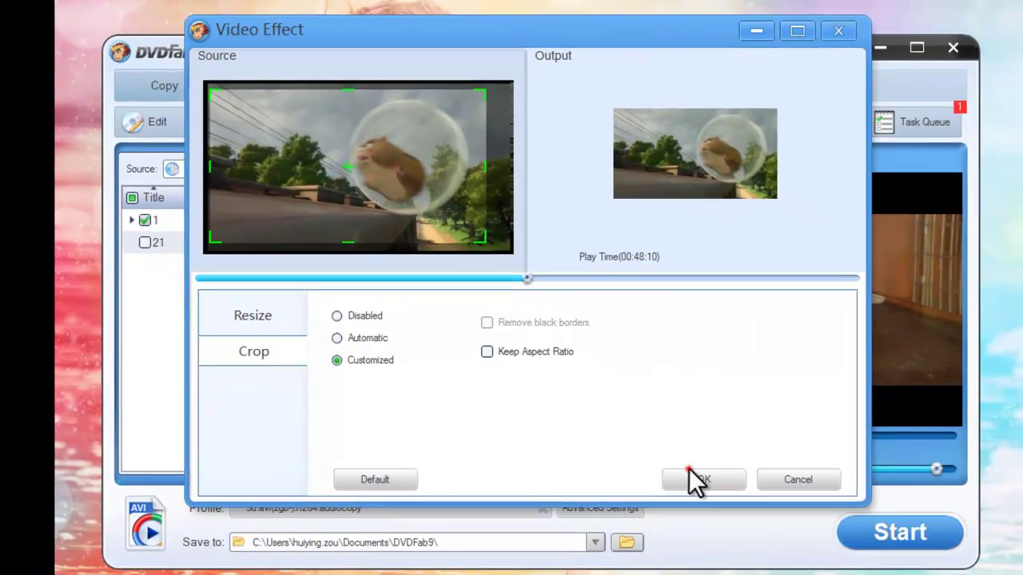
click(689, 476)
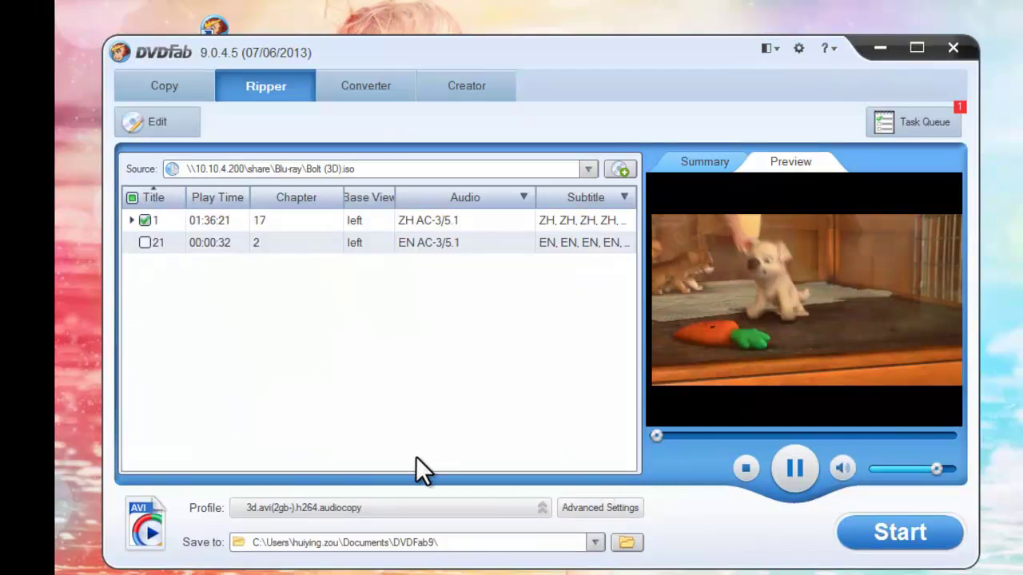
Step: Start the rip, overwrite the existing AVI, and watch the conversion preview
click(892, 553)
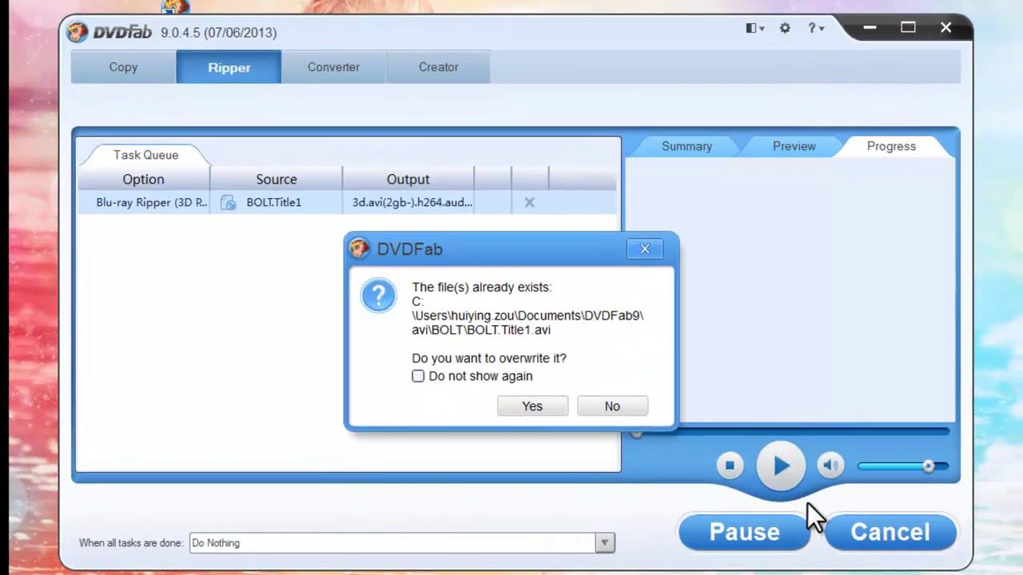
click(528, 401)
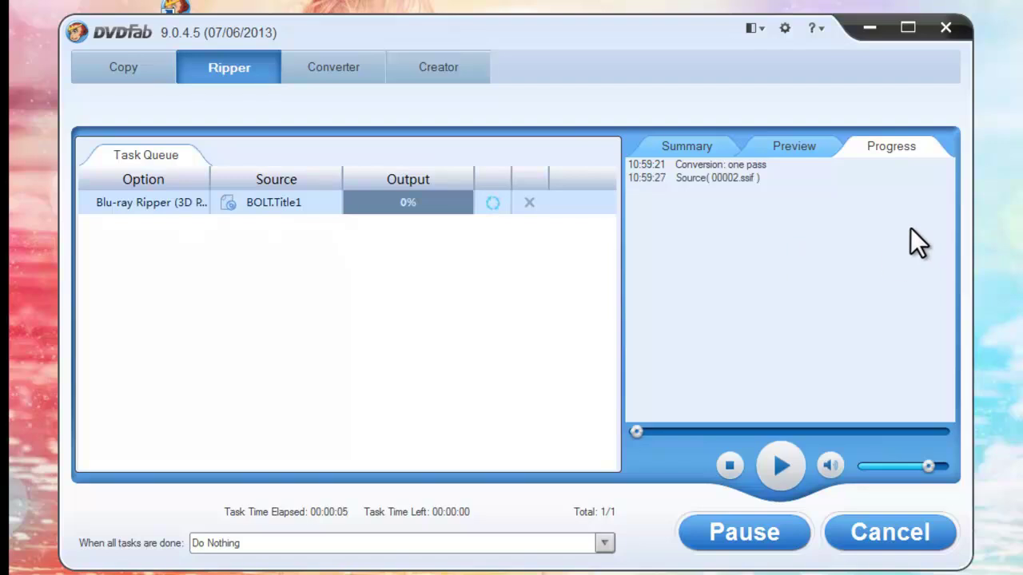
click(792, 148)
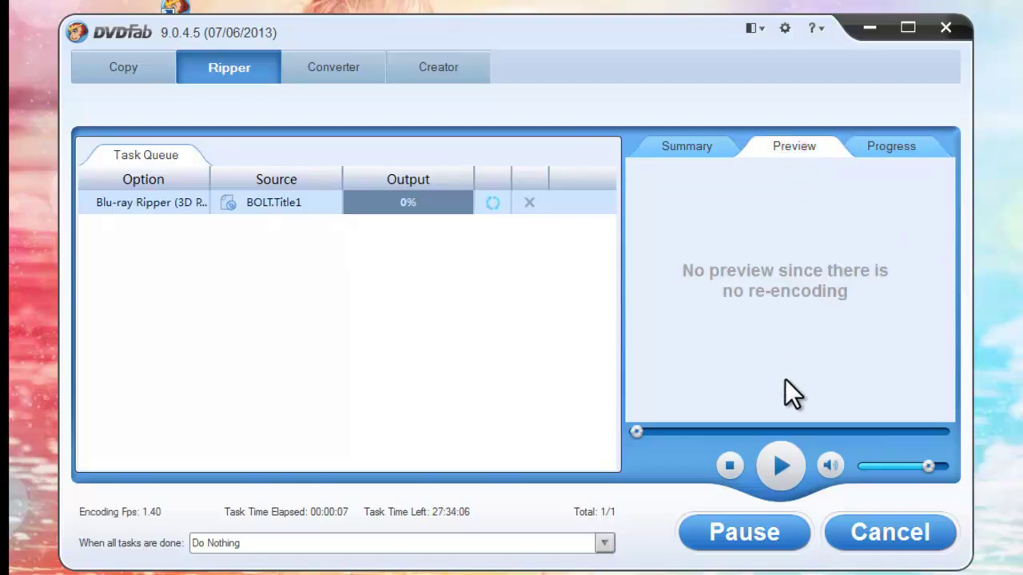